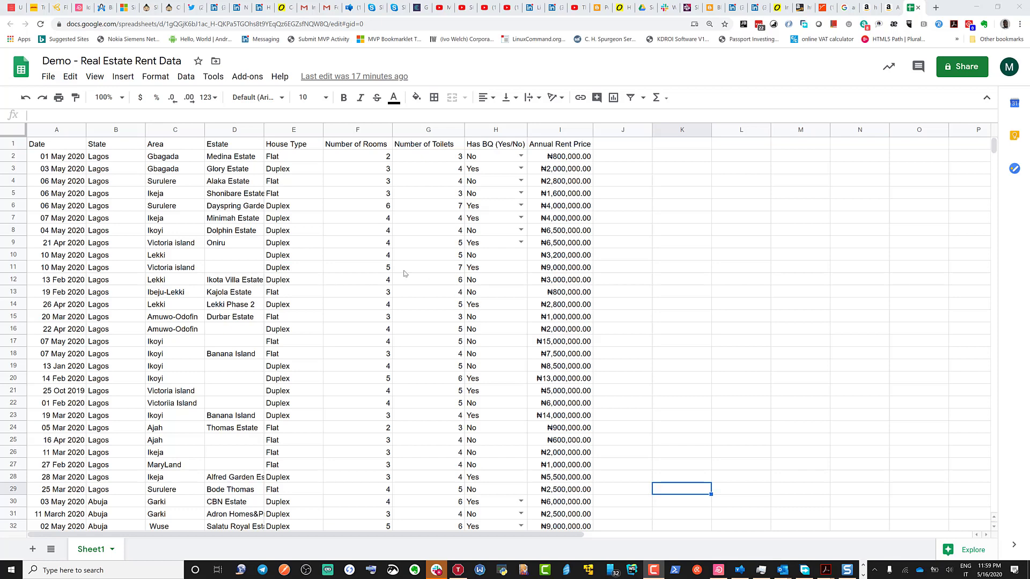
Step: Look through the rent data in the Google Sheet and the link conversion steps listed in the Excel workbook
{"action": "left_click", "coordinate": [240, 232]}
{"action": "scroll", "coordinate": [250, 256], "scroll_direction": "down", "scroll_amount": 3}
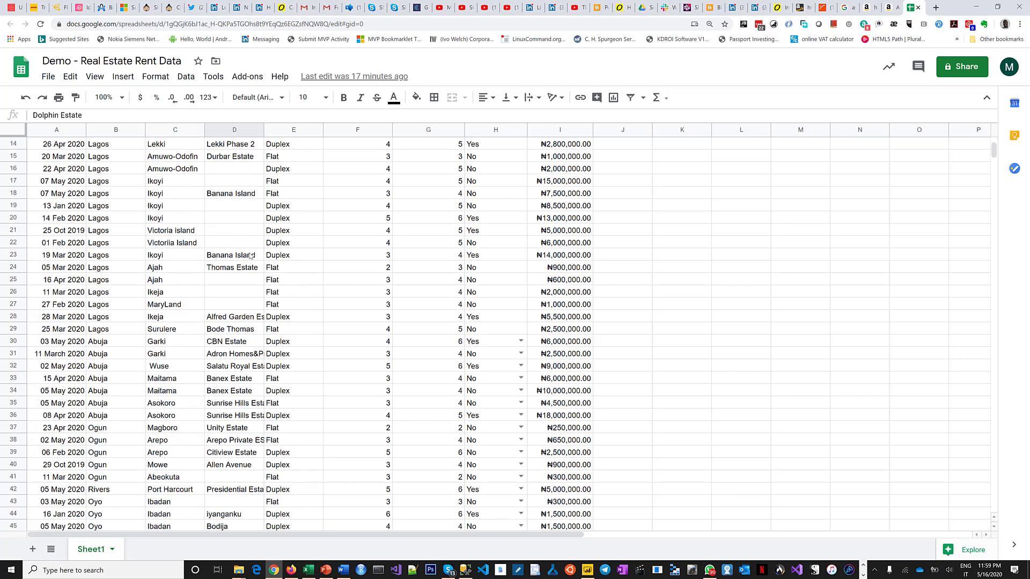
{"action": "scroll", "coordinate": [251, 256], "scroll_direction": "up", "scroll_amount": 5}
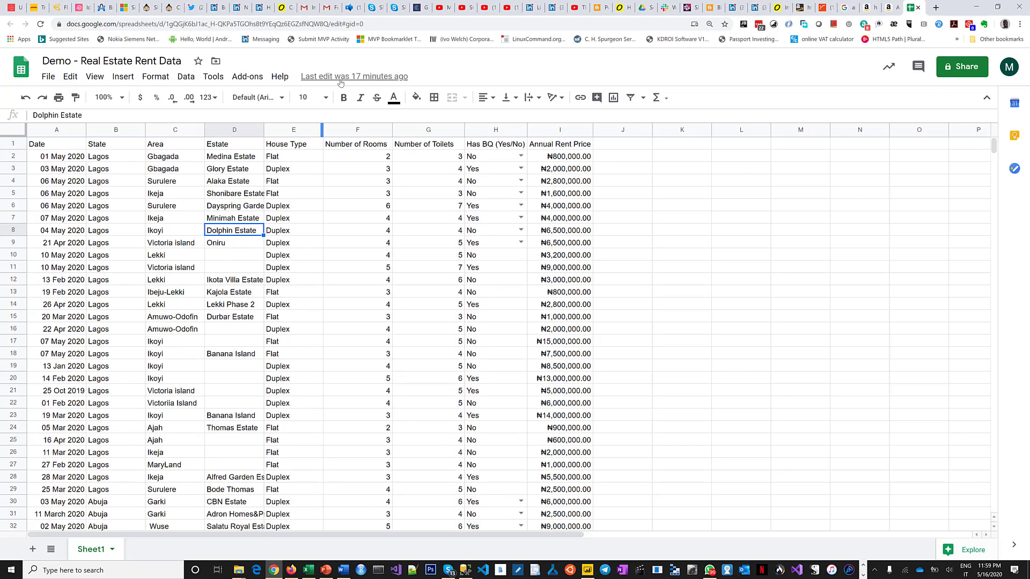
{"action": "left_click", "coordinate": [414, 224]}
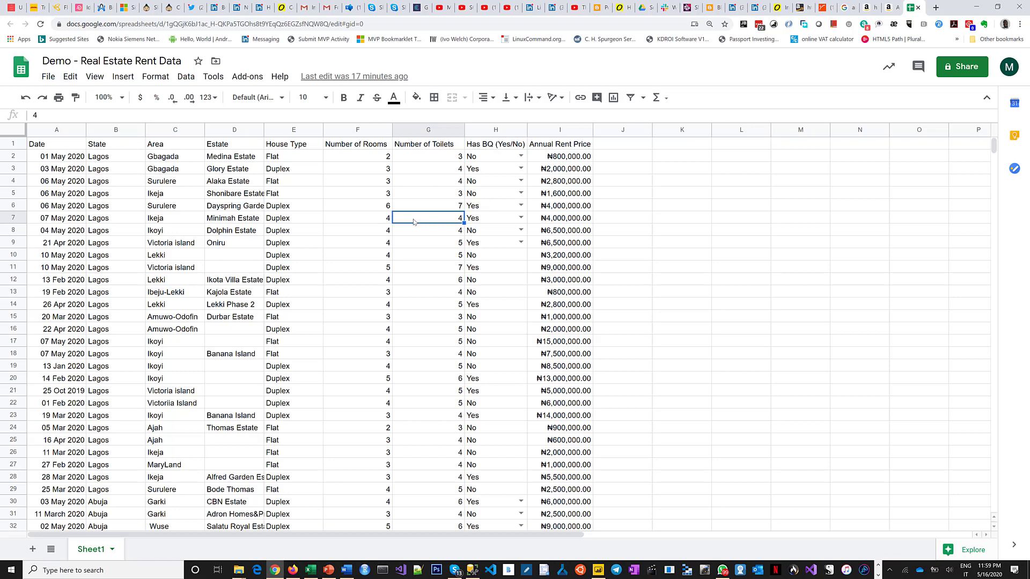
{"action": "key", "text": "alt+Tab"}
{"action": "key", "text": "alt+Tab"}
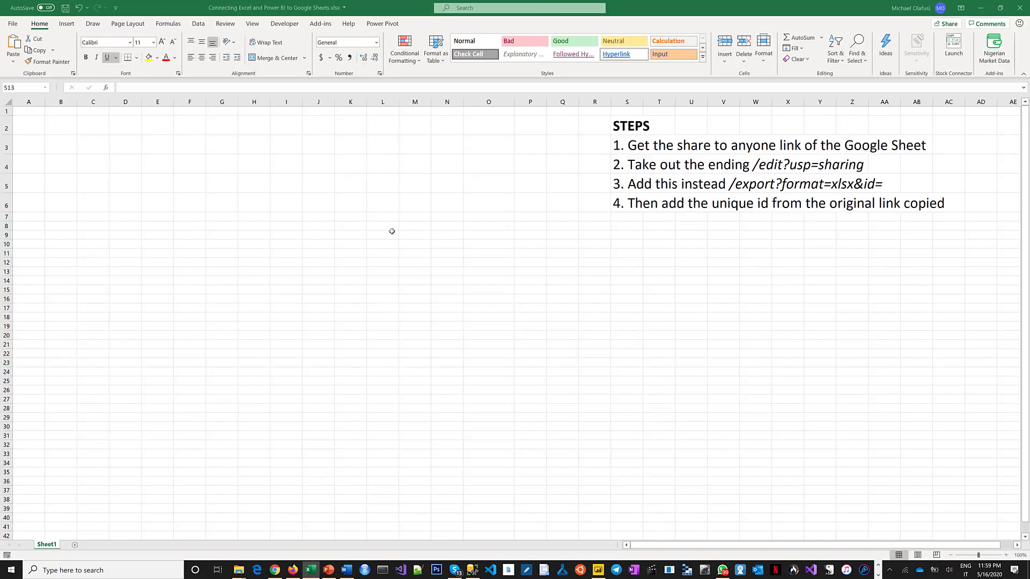
{"action": "left_click", "coordinate": [269, 183]}
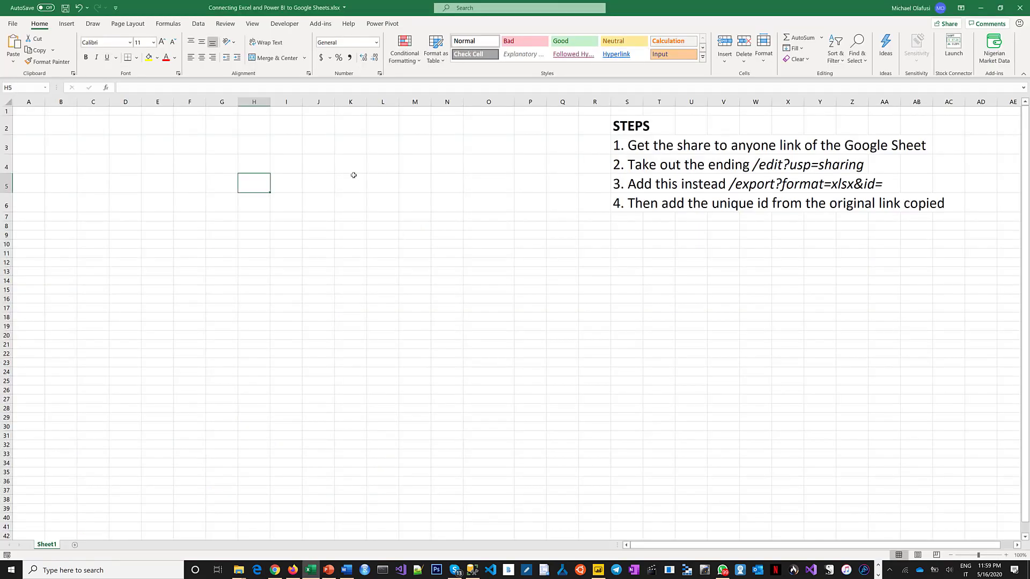
{"action": "left_click_drag", "start_coordinate": [624, 131], "coordinate": [632, 207]}
{"action": "left_click", "coordinate": [613, 252]}
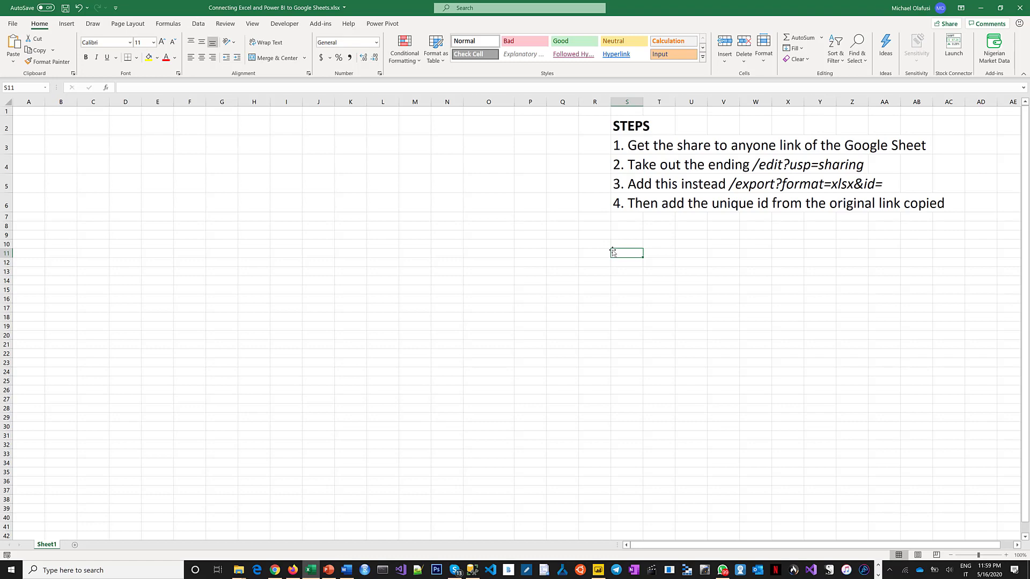
Step: Switch to the Google Sheet in Chrome and turn on link sharing with the access option "Anyone with the link"
{"action": "key", "text": "alt+Tab"}
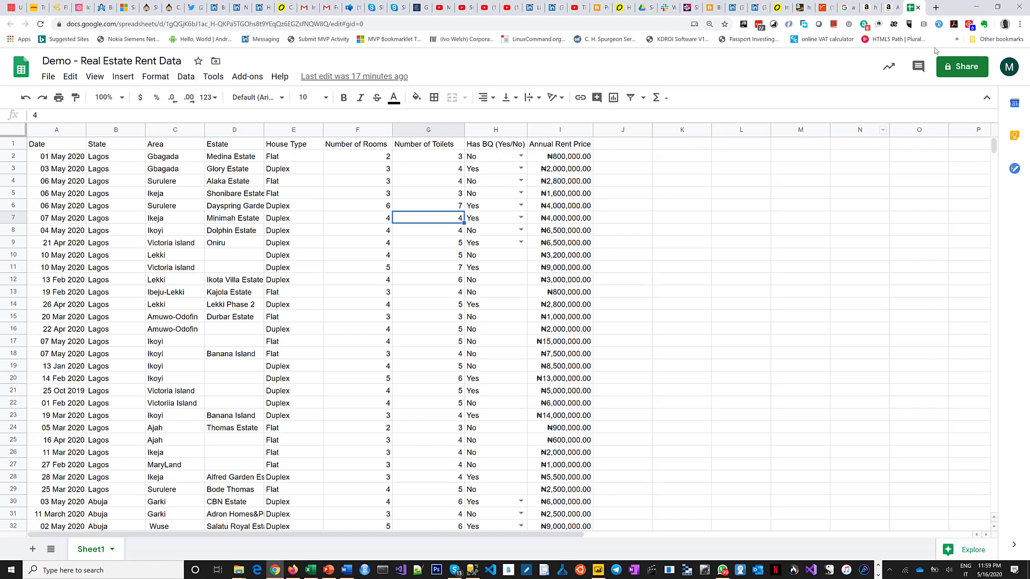
{"action": "left_click", "coordinate": [955, 69]}
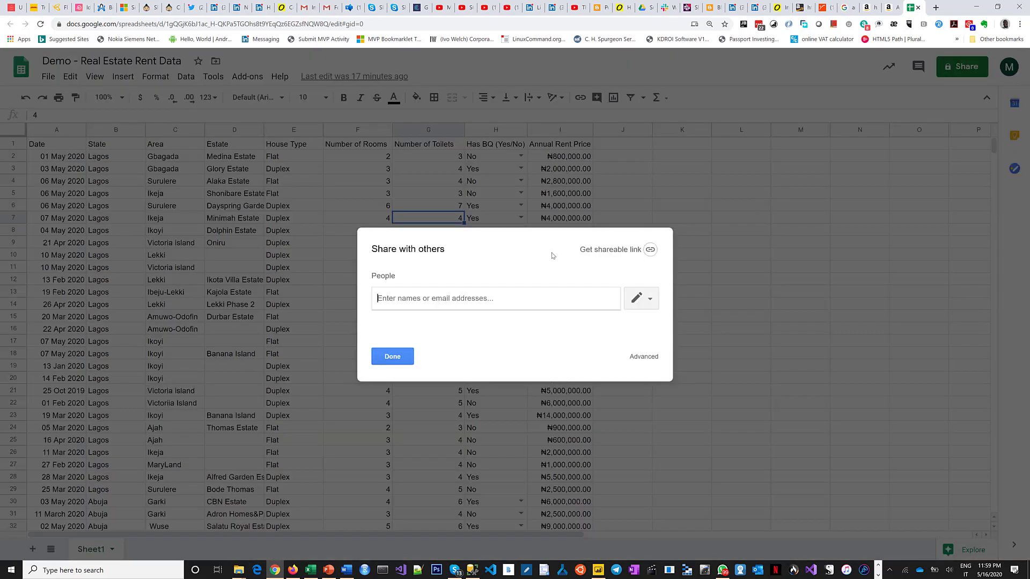
{"action": "left_click", "coordinate": [636, 251]}
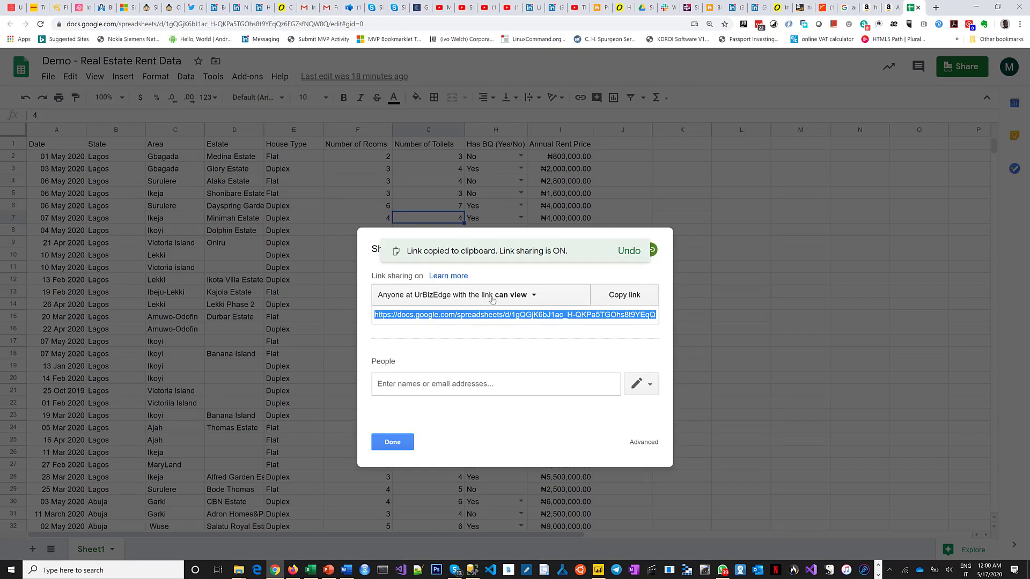
{"action": "left_click", "coordinate": [496, 296]}
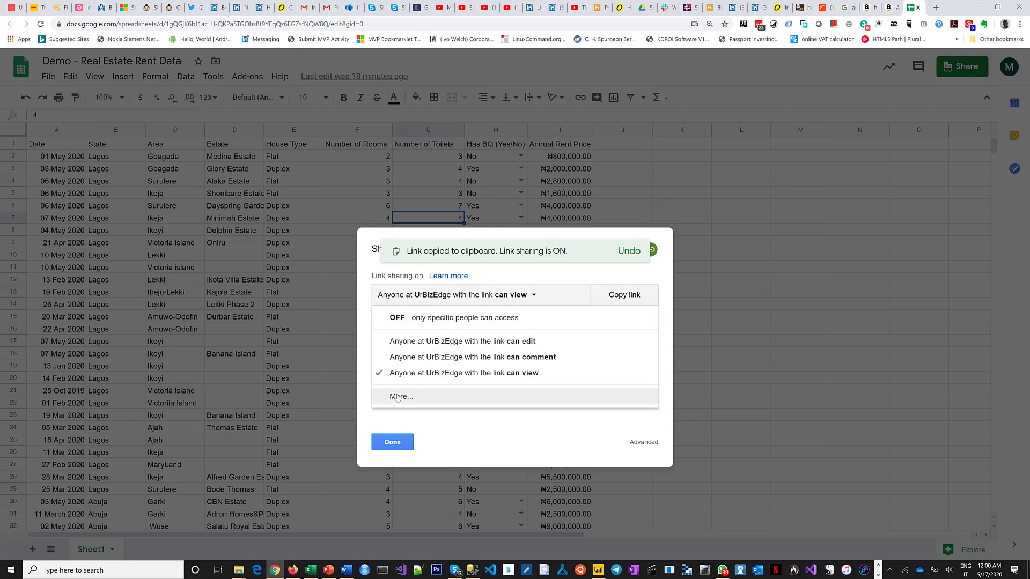
{"action": "left_click", "coordinate": [398, 396]}
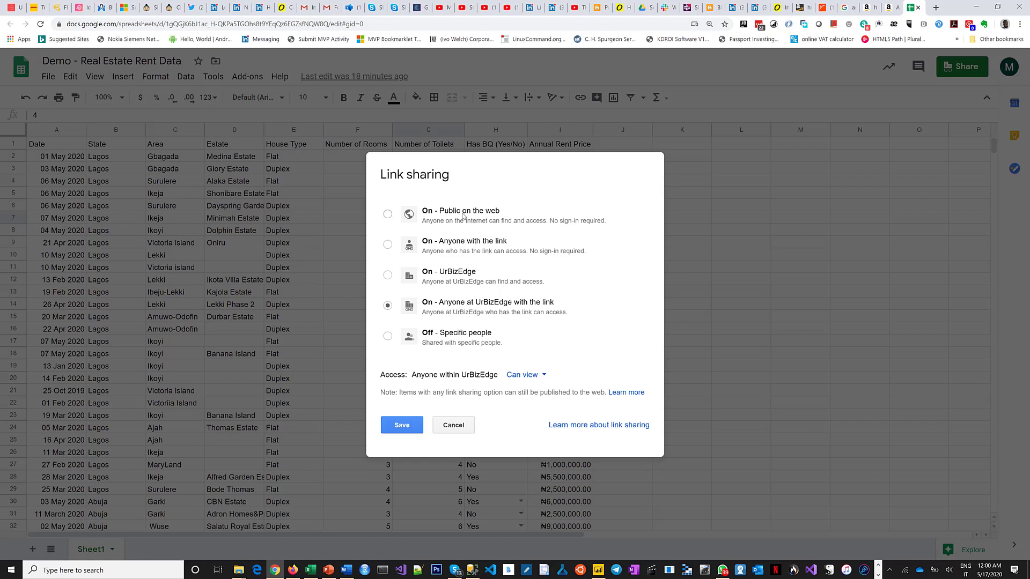
{"action": "left_click", "coordinate": [388, 245]}
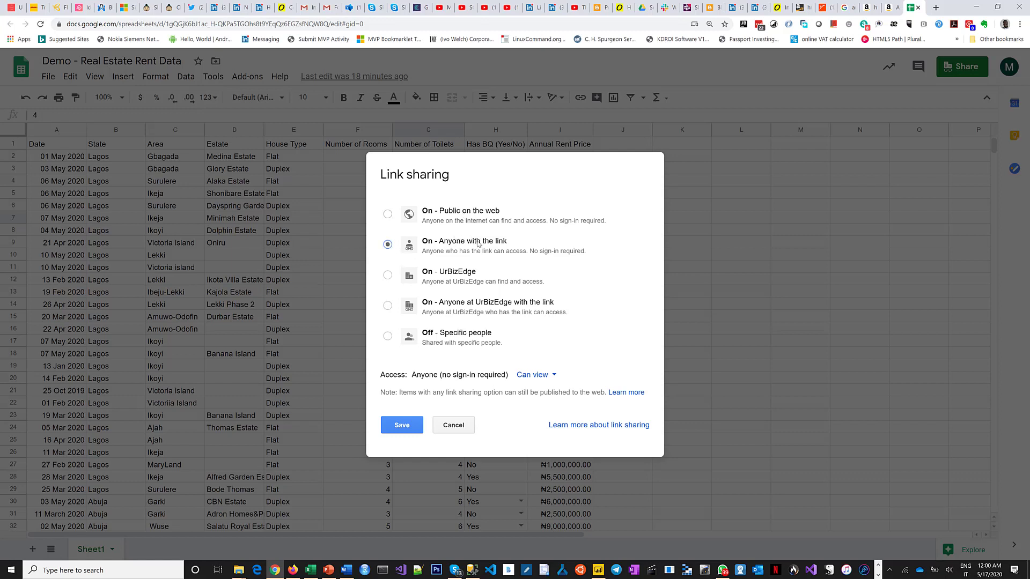
{"action": "left_click", "coordinate": [396, 425]}
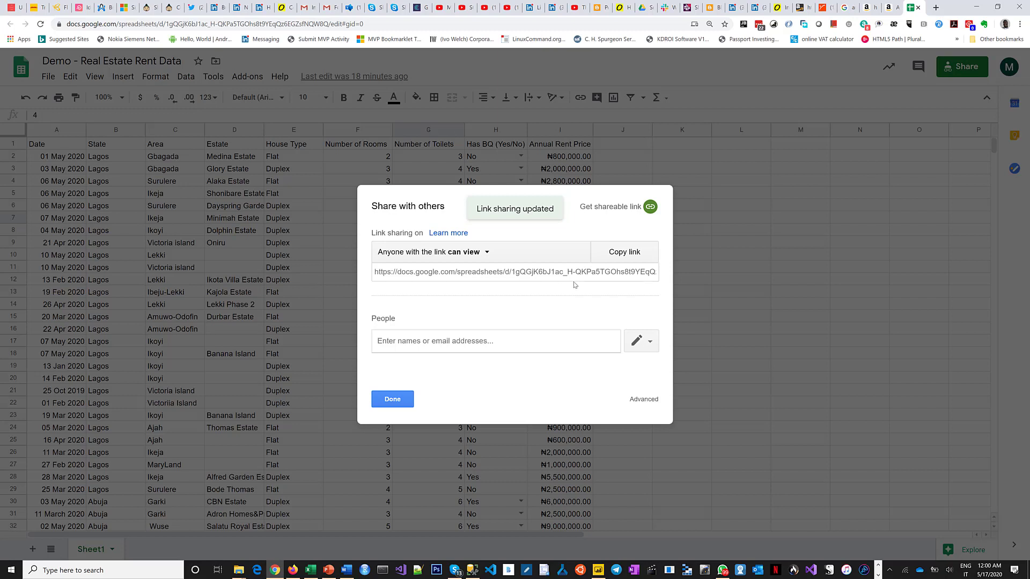
Step: Copy the Google Sheet's share link and paste it into cell S11 of the Excel workbook
{"action": "left_click", "coordinate": [617, 254]}
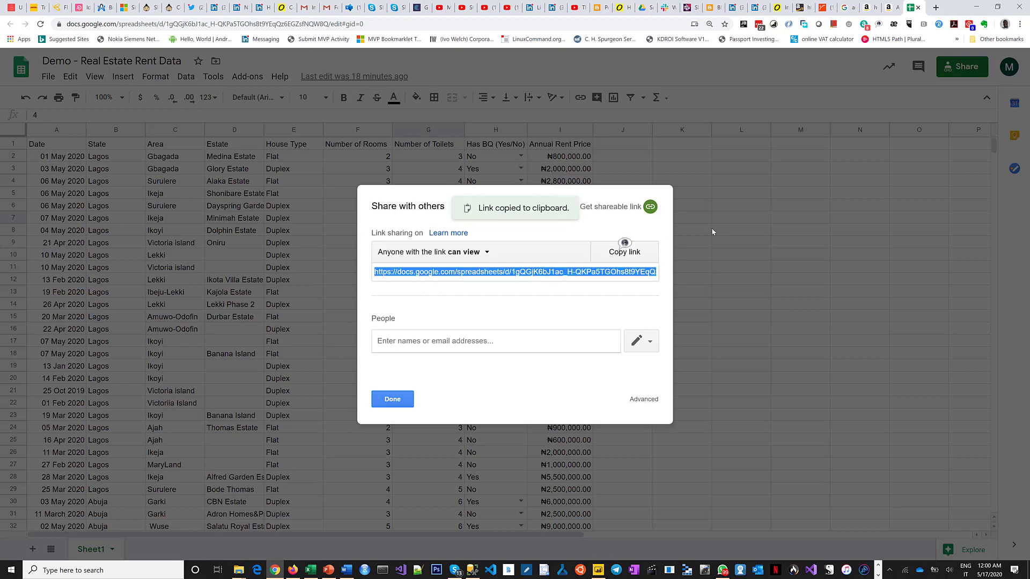
{"action": "left_click", "coordinate": [401, 407]}
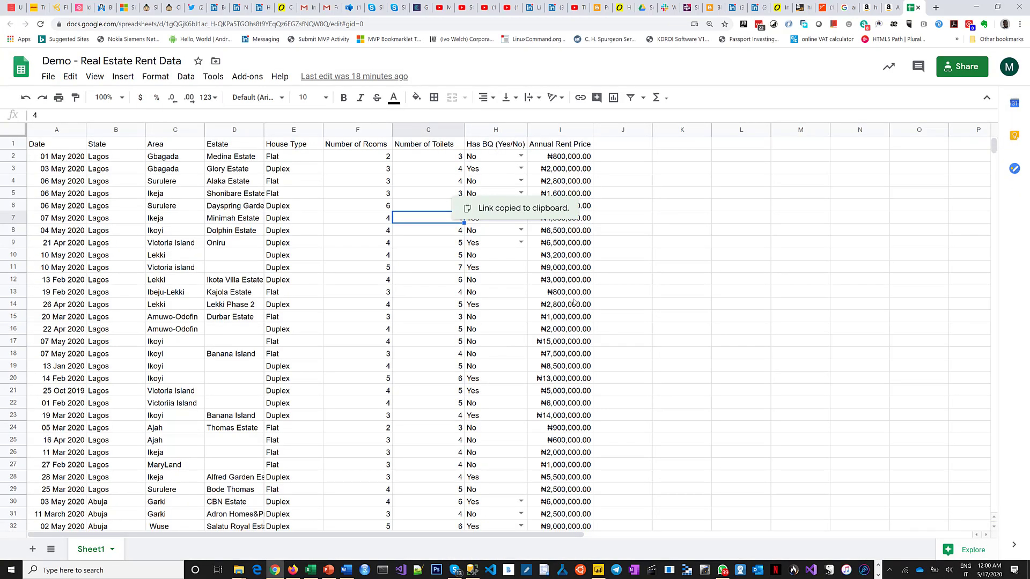
{"action": "key", "text": "alt+Tab"}
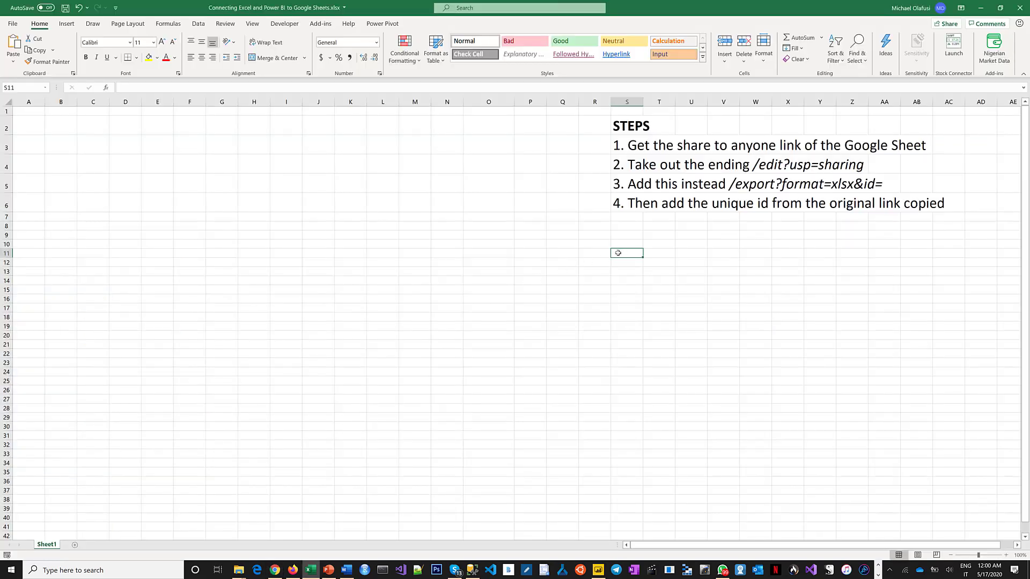
{"action": "key", "text": "ctrl+v"}
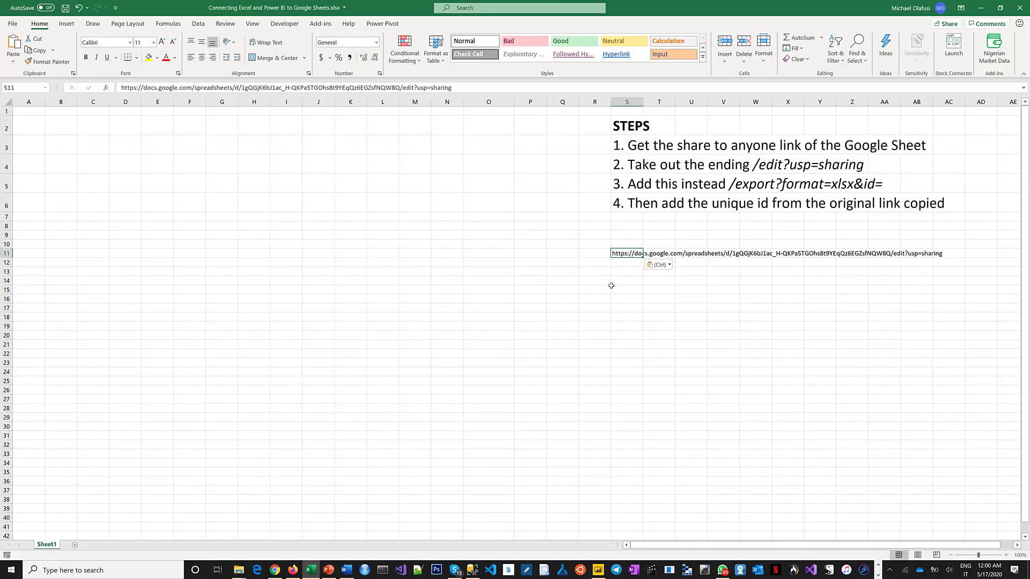
{"action": "left_click", "coordinate": [611, 286]}
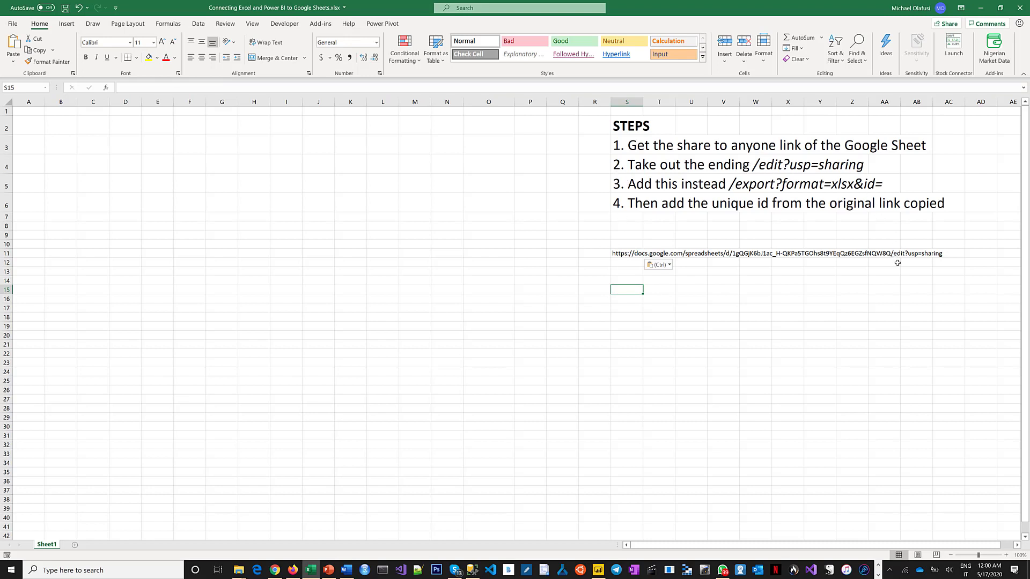
Step: Remove the ending "/edit?usp=sharing" from the link in cell S11
{"action": "left_click", "coordinate": [625, 253]}
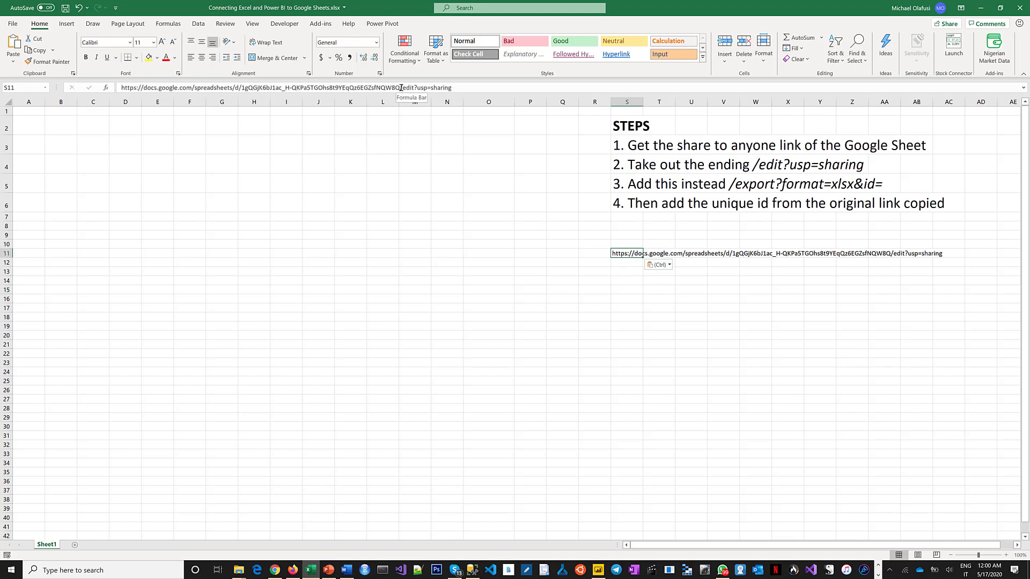
{"action": "left_click_drag", "start_coordinate": [400, 88], "coordinate": [515, 92]}
{"action": "key", "text": "BackSpace"}
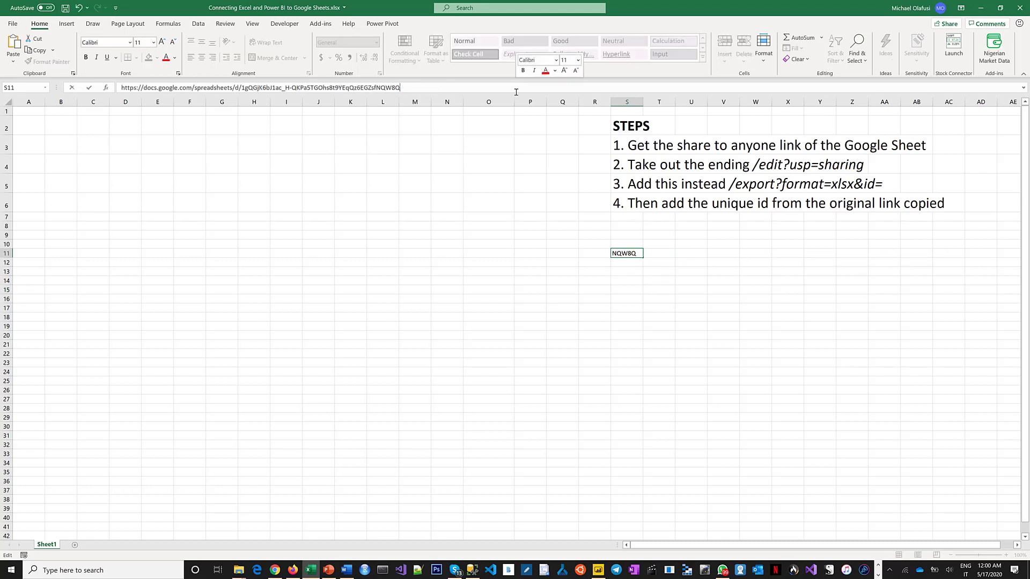
{"action": "key", "text": "Return"}
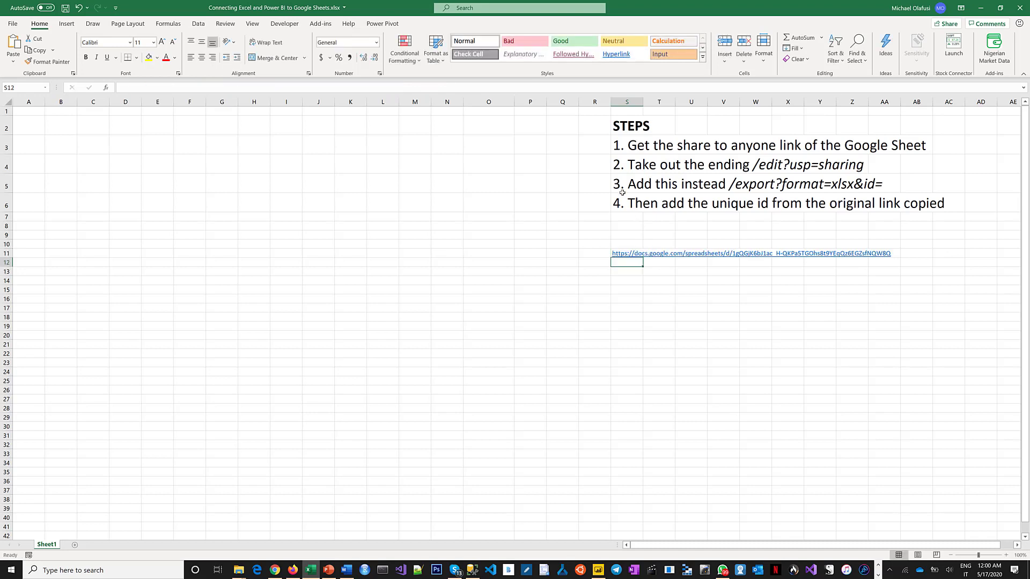
Step: Copy "/export?format=xlsx&id=" from the third instruction in S5 and append it to the link in cell S11
{"action": "left_click", "coordinate": [631, 183]}
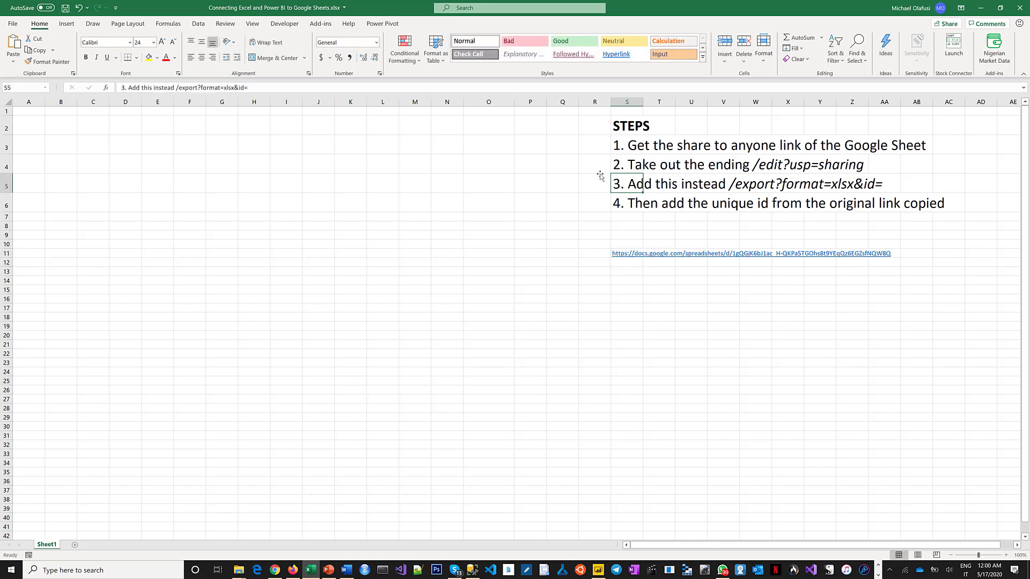
{"action": "left_click_drag", "start_coordinate": [177, 87], "coordinate": [321, 104]}
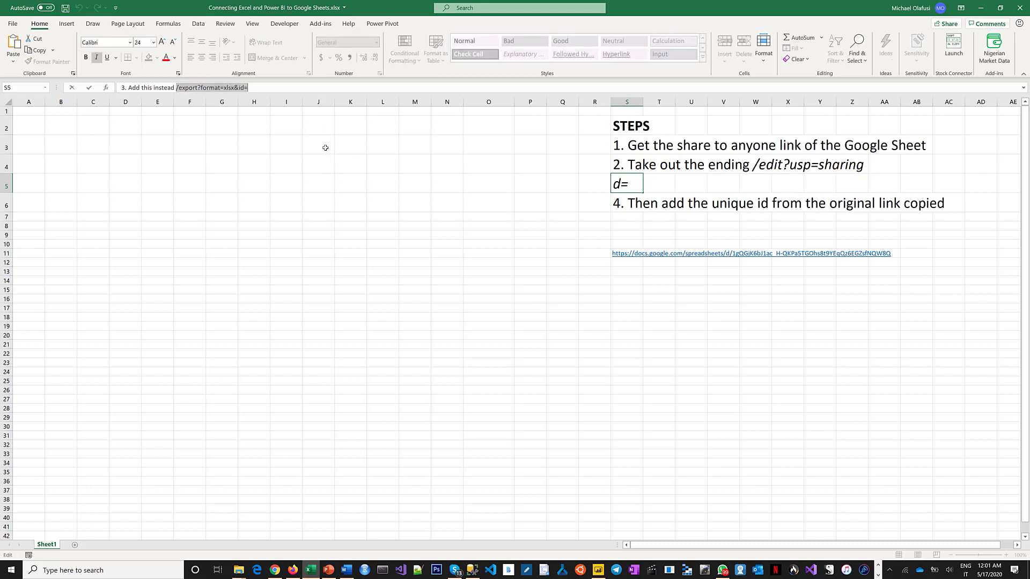
{"action": "key", "text": "Escape"}
{"action": "key", "text": "Down"}
{"action": "key", "text": "Down"}
{"action": "key", "text": "Down"}
{"action": "key", "text": "Down"}
{"action": "key", "text": "Down"}
{"action": "key", "text": "Down"}
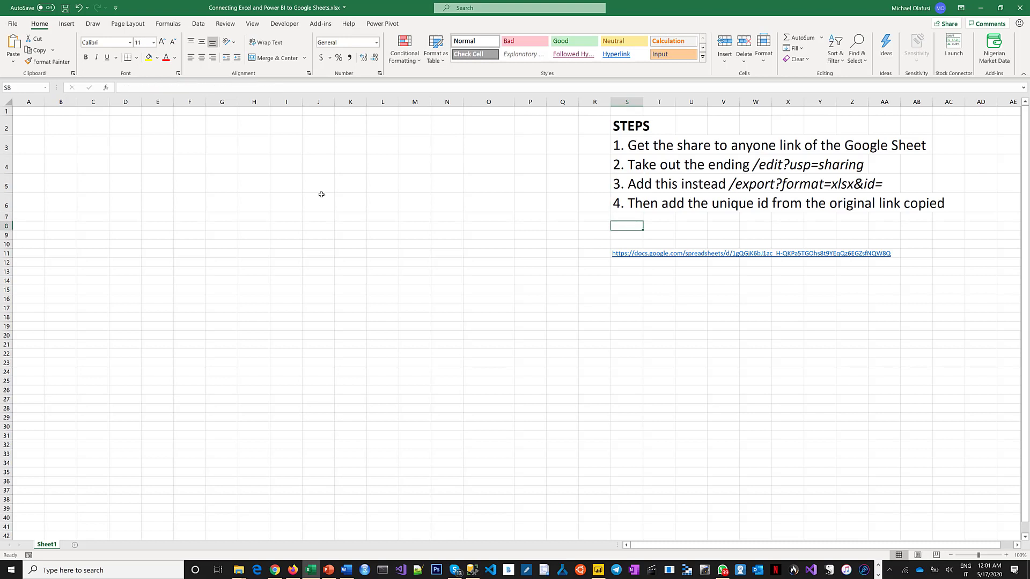
{"action": "left_click", "coordinate": [447, 89]}
{"action": "key", "text": "ctrl+v"}
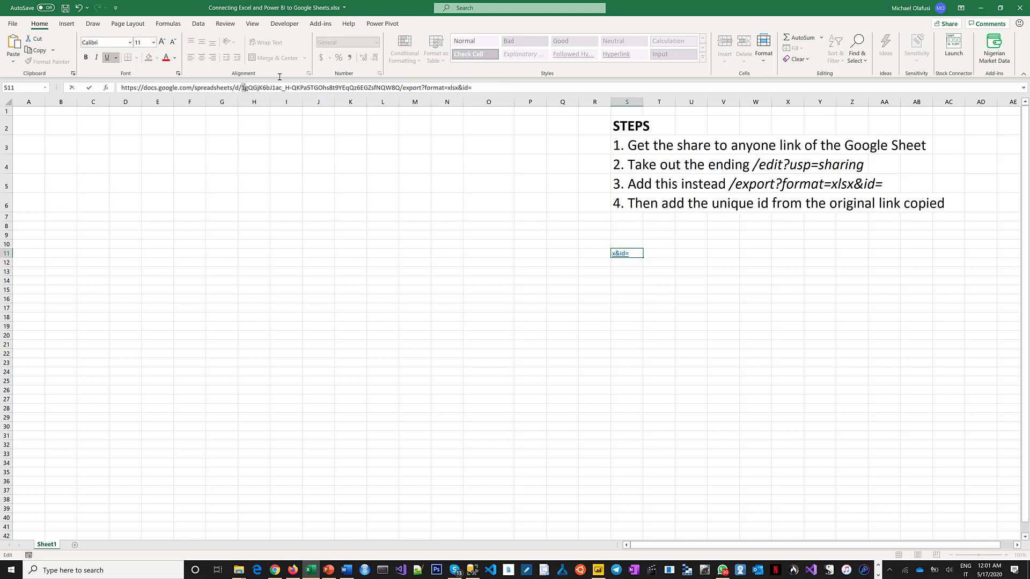
Step: Copy the spreadsheet's unique id from within the S11 link and append it after "id="
{"action": "left_click_drag", "start_coordinate": [241, 89], "coordinate": [401, 82]}
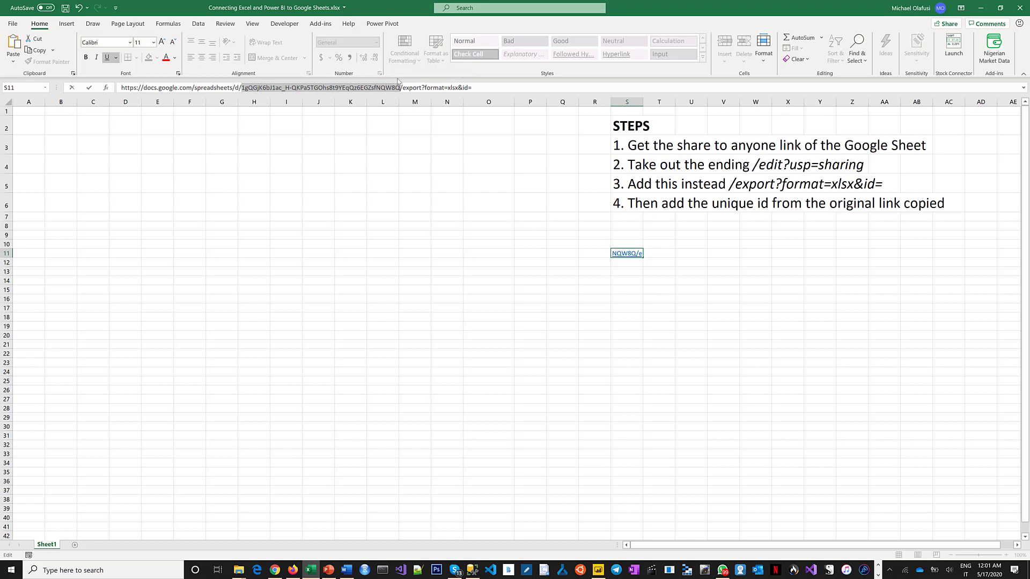
{"action": "key", "text": "ctrl+c"}
{"action": "left_click", "coordinate": [486, 88]}
{"action": "key", "text": "ctrl+v"}
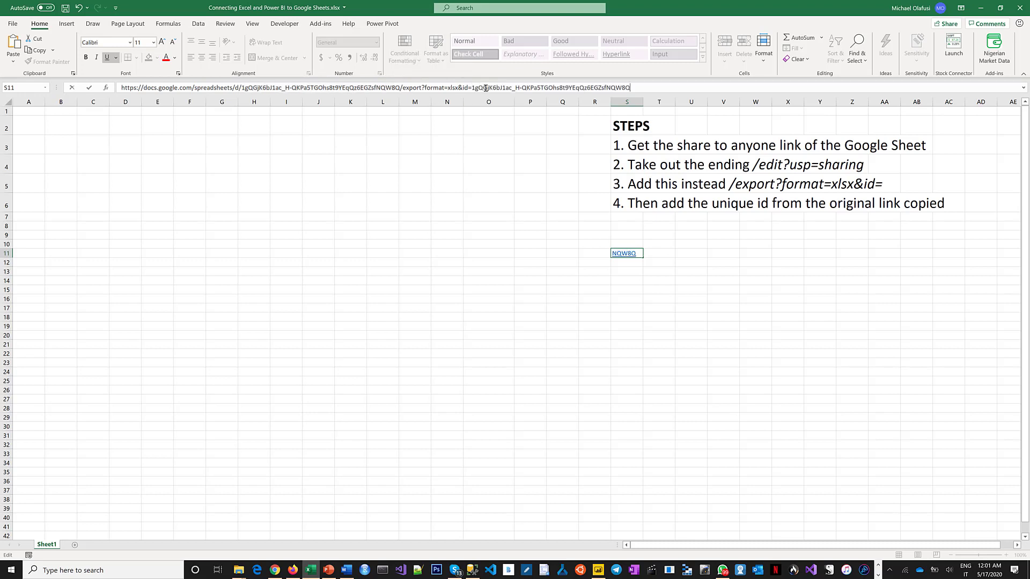
{"action": "key", "text": "Return"}
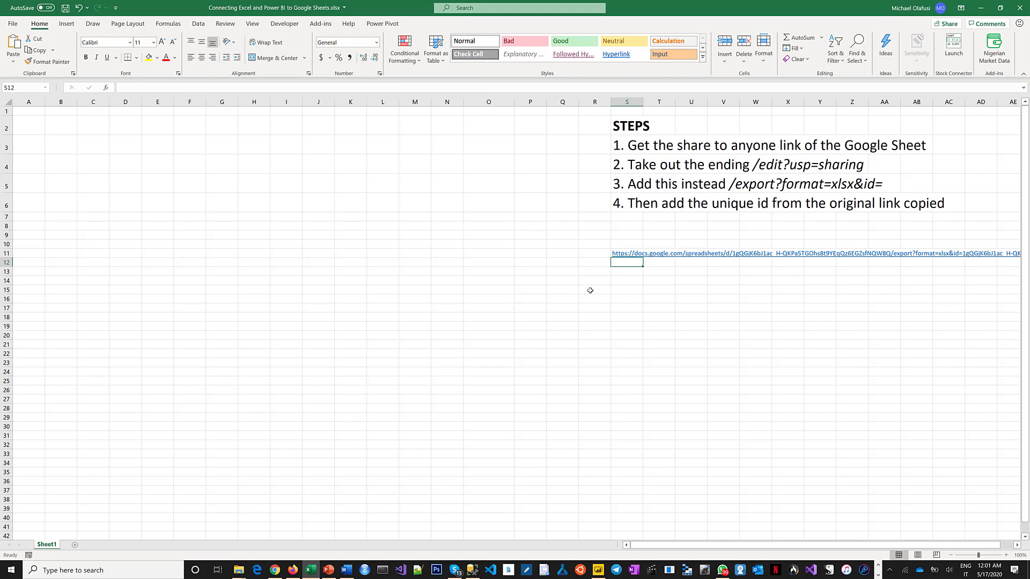
Step: Import data from the web using the finished link in S11 as URL, and load its Sheet1 into the workbook
{"action": "key", "text": "Up"}
{"action": "key", "text": "ctrl+c"}
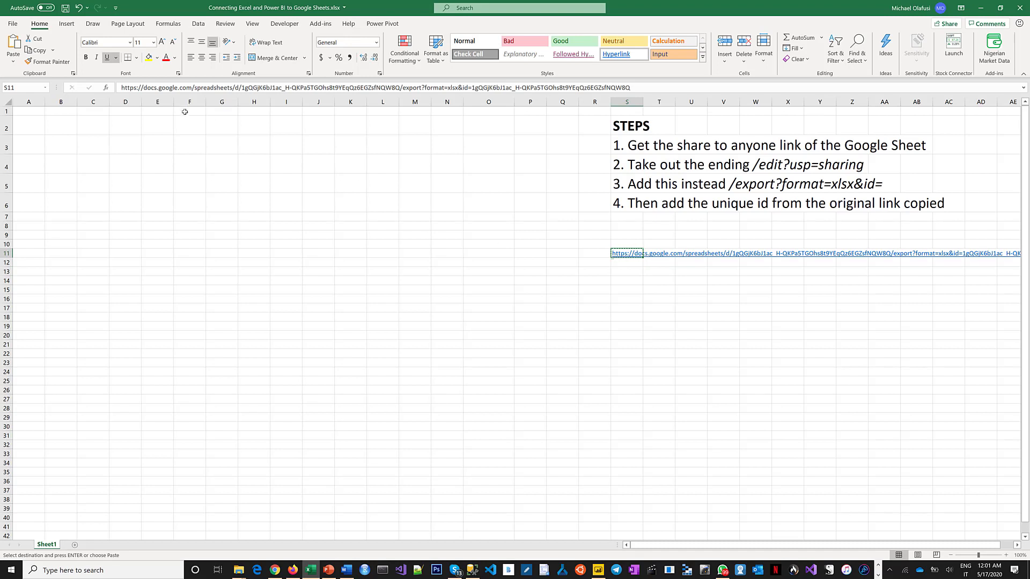
{"action": "left_click", "coordinate": [199, 24]}
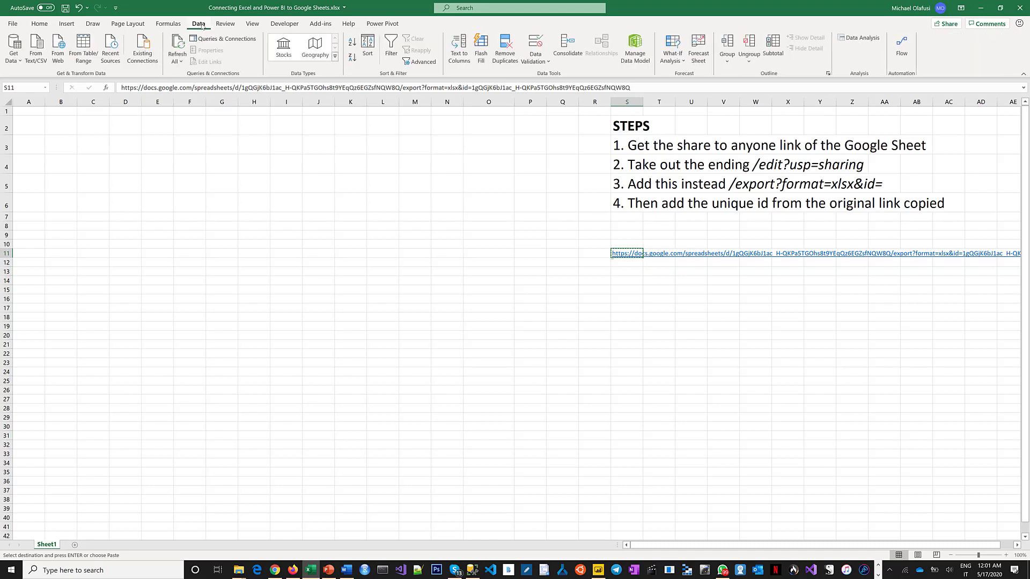
{"action": "left_click", "coordinate": [58, 51]}
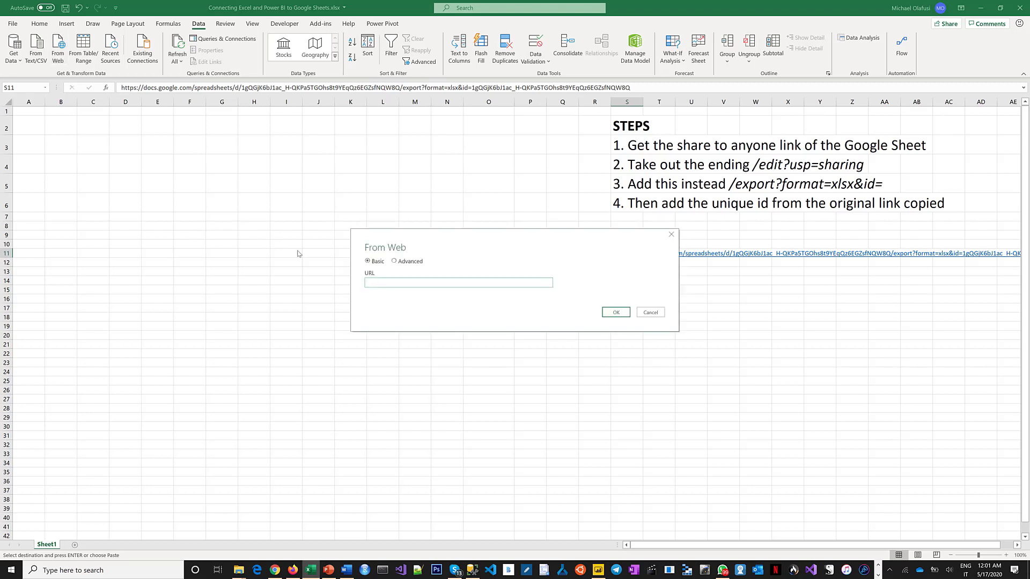
{"action": "key", "text": "ctrl+v"}
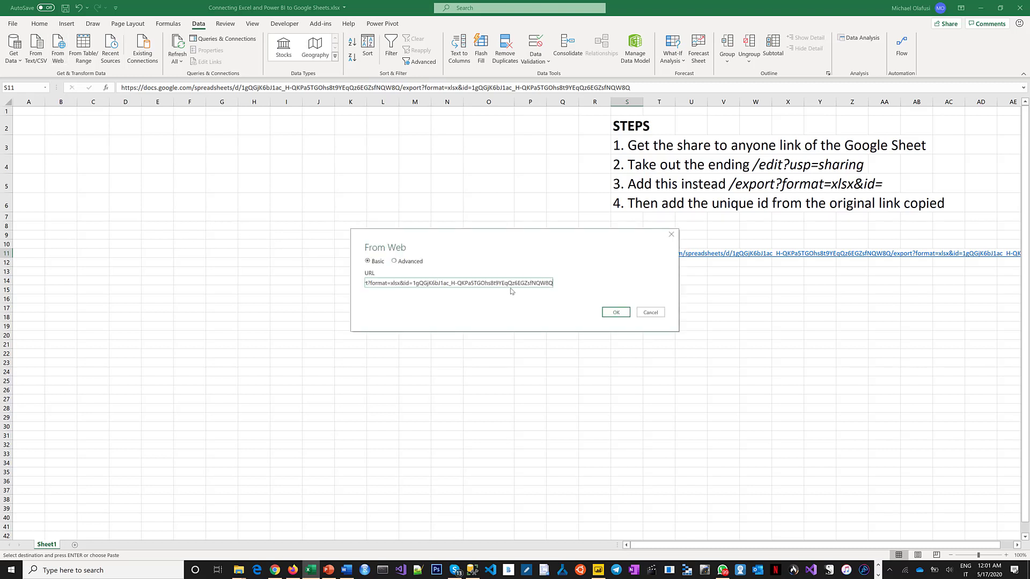
{"action": "left_click", "coordinate": [617, 315]}
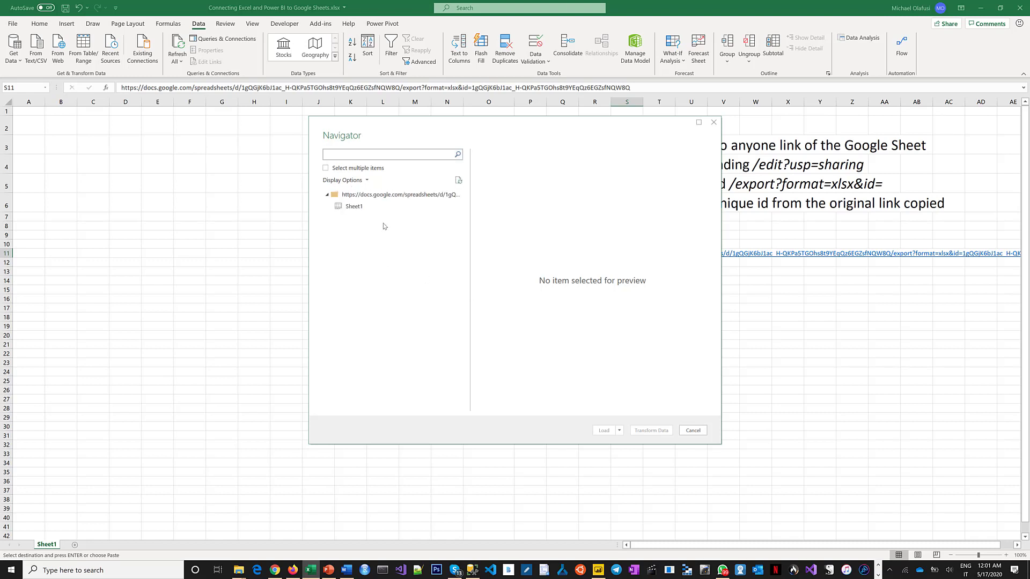
{"action": "left_click", "coordinate": [358, 206]}
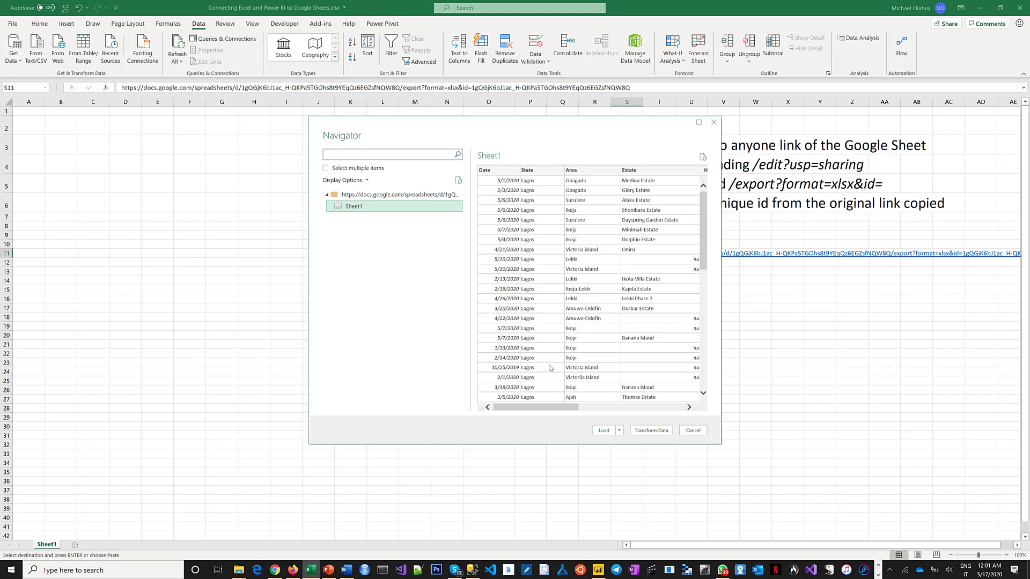
{"action": "left_click", "coordinate": [605, 431]}
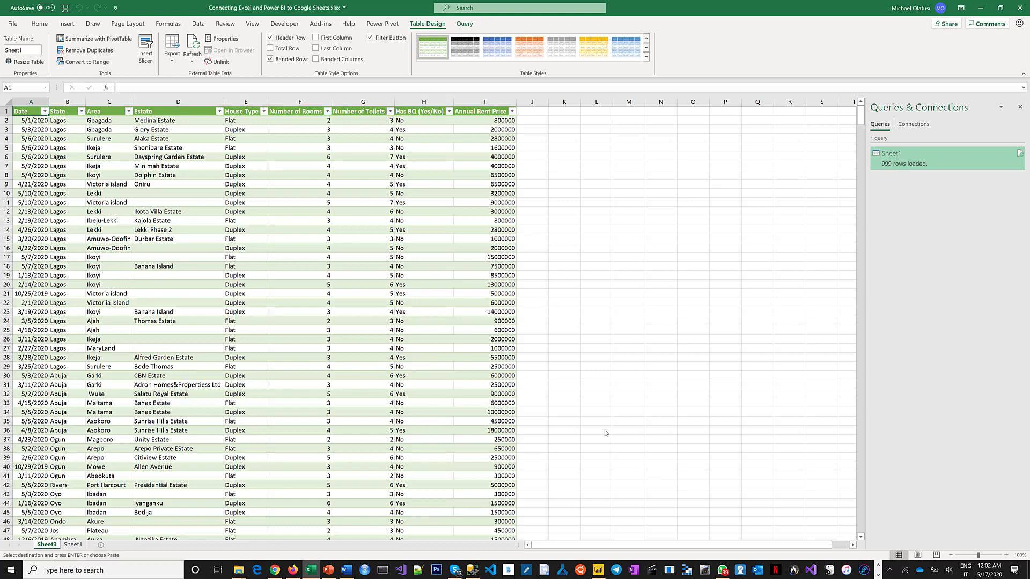
Step: Switch to Power BI Desktop and connect to a web data source using the copied xlsx export link as URL
{"action": "left_click", "coordinate": [600, 571]}
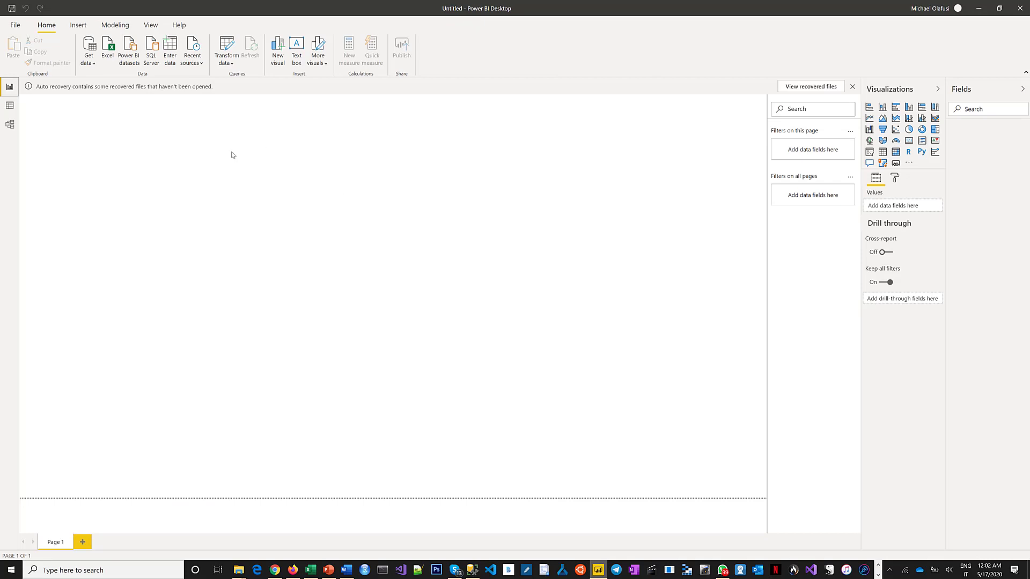
{"action": "left_click", "coordinate": [89, 60]}
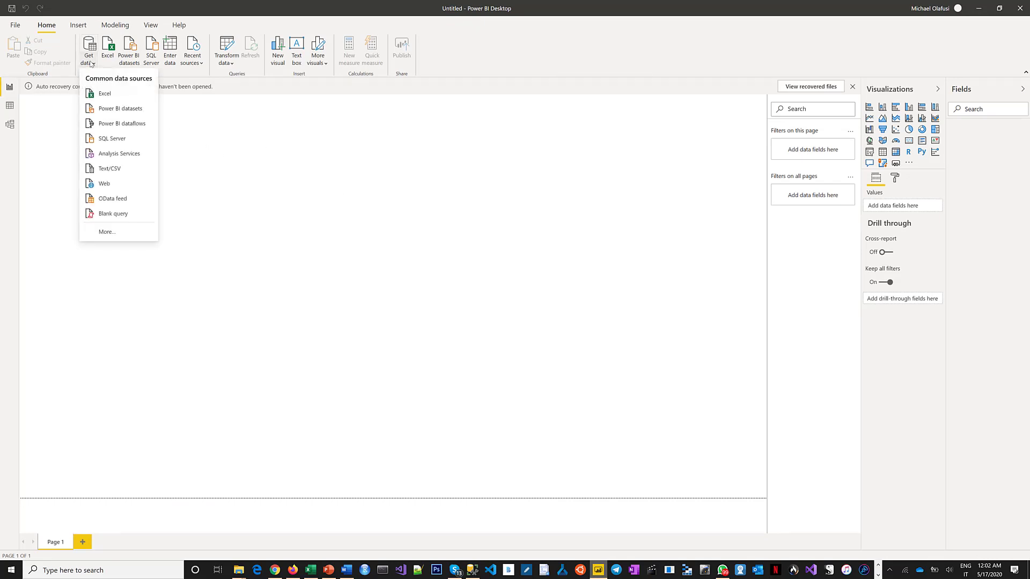
{"action": "left_click", "coordinate": [110, 169]}
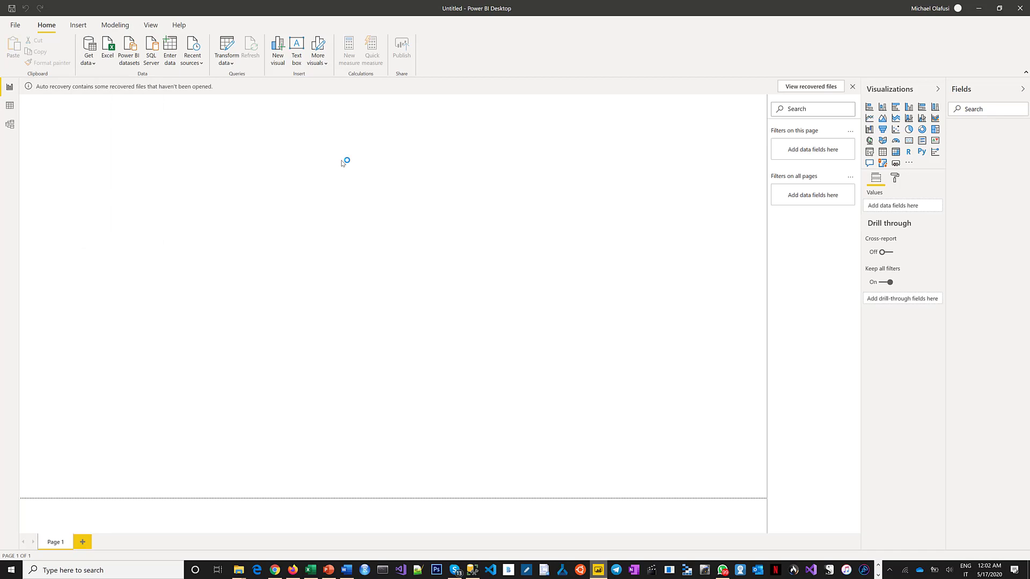
{"action": "key", "text": "ctrl+v"}
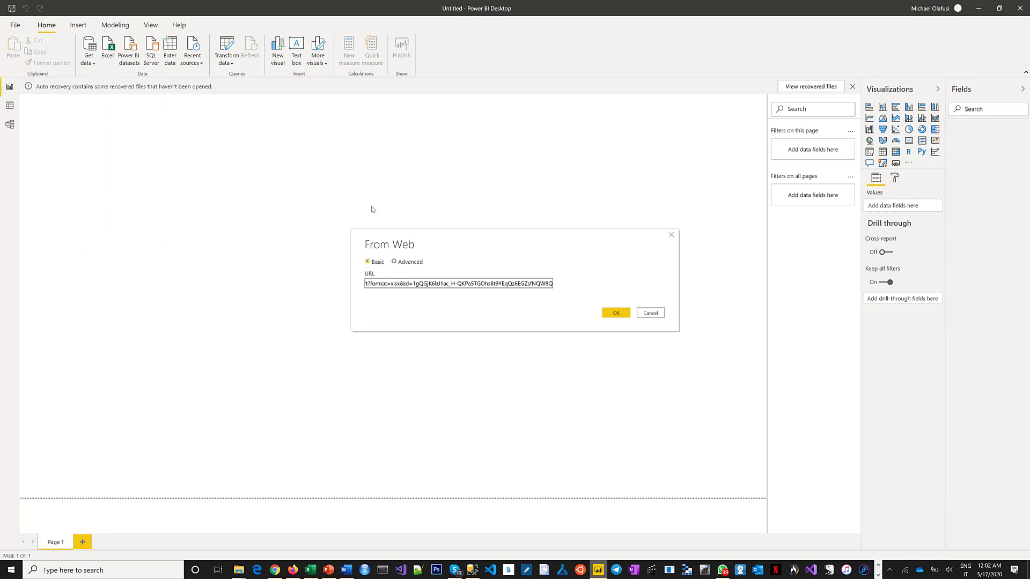
{"action": "left_click", "coordinate": [615, 314]}
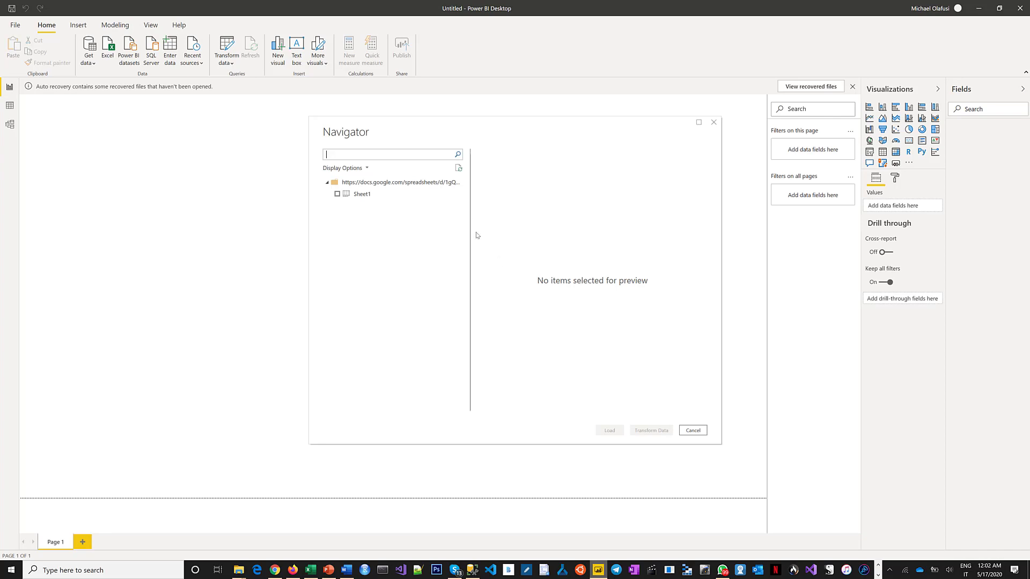
Step: Load Sheet1 from the linked spreadsheet into the model and look through its rows in Data view
{"action": "left_click", "coordinate": [342, 197]}
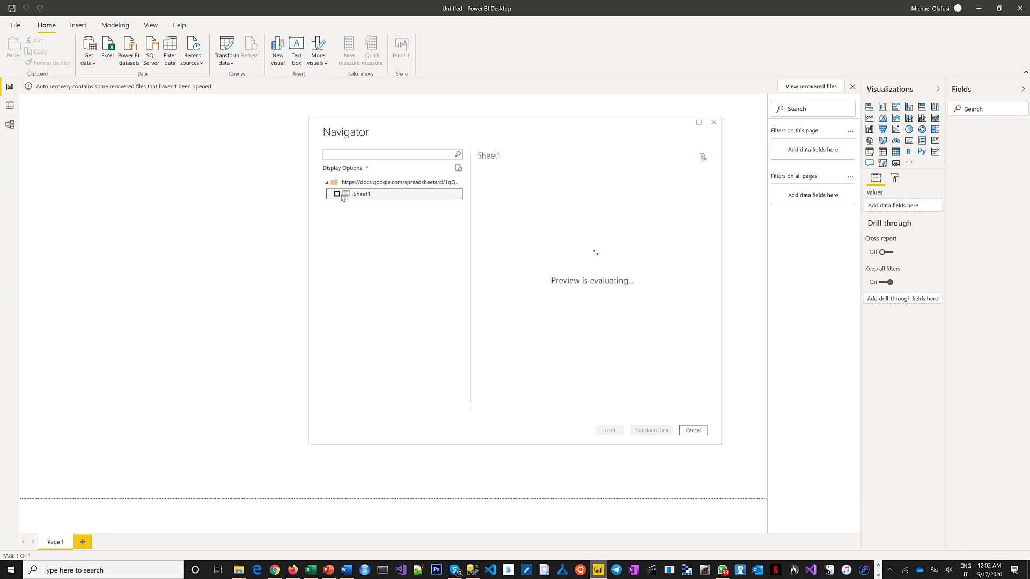
{"action": "left_click", "coordinate": [338, 194]}
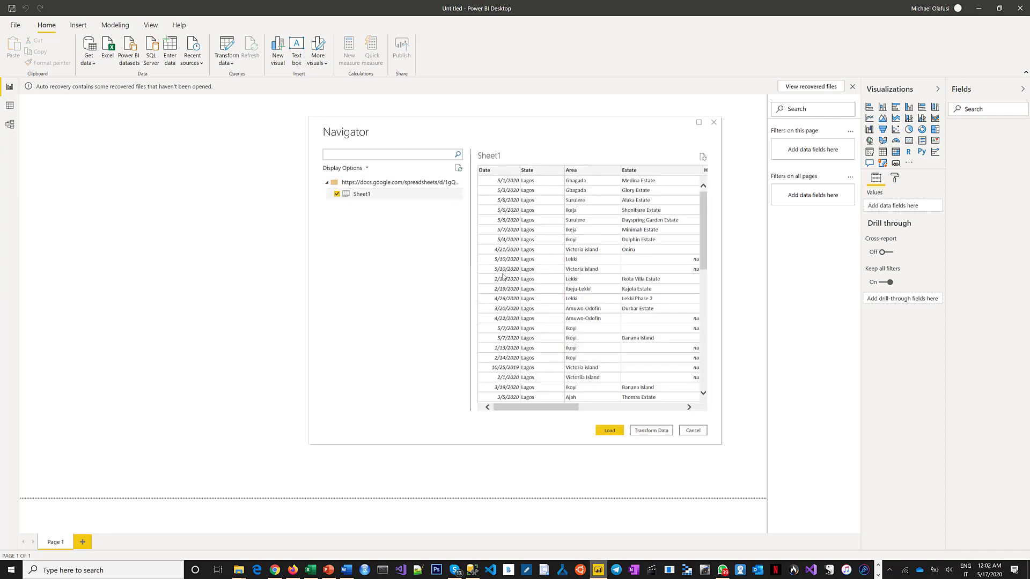
{"action": "left_click", "coordinate": [608, 431]}
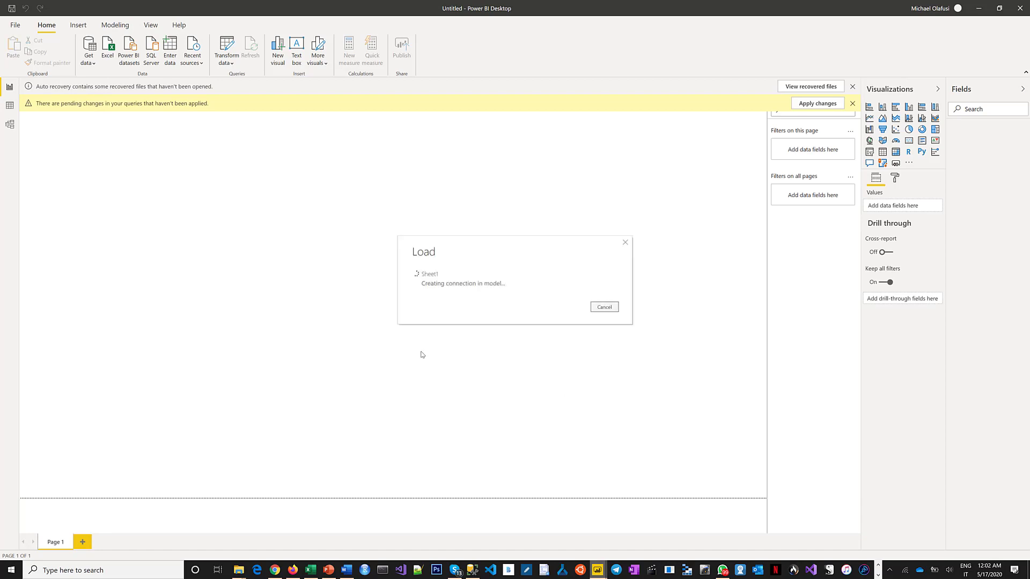
{"action": "left_click", "coordinate": [10, 105]}
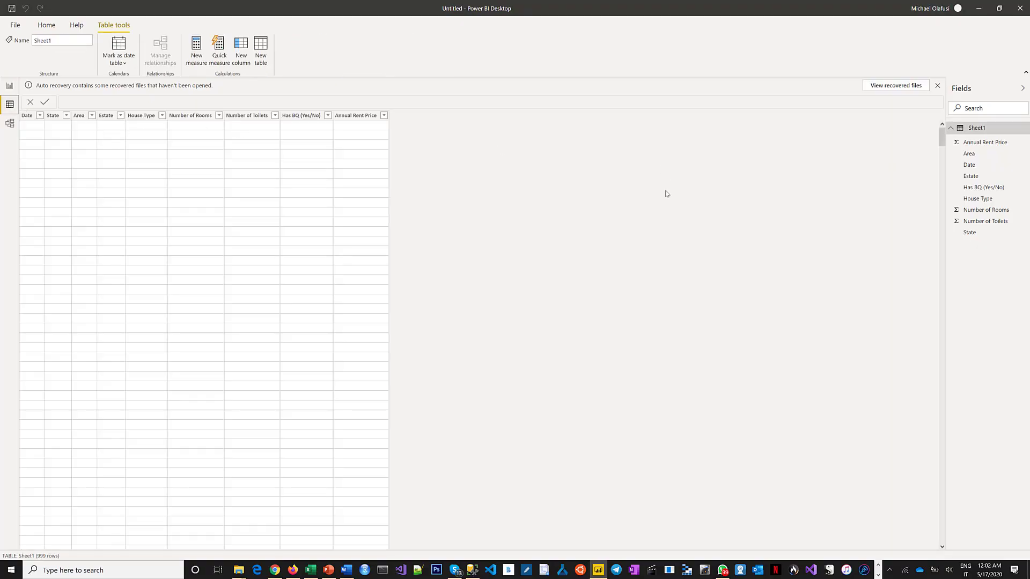
{"action": "left_click_drag", "start_coordinate": [942, 137], "coordinate": [945, 474]}
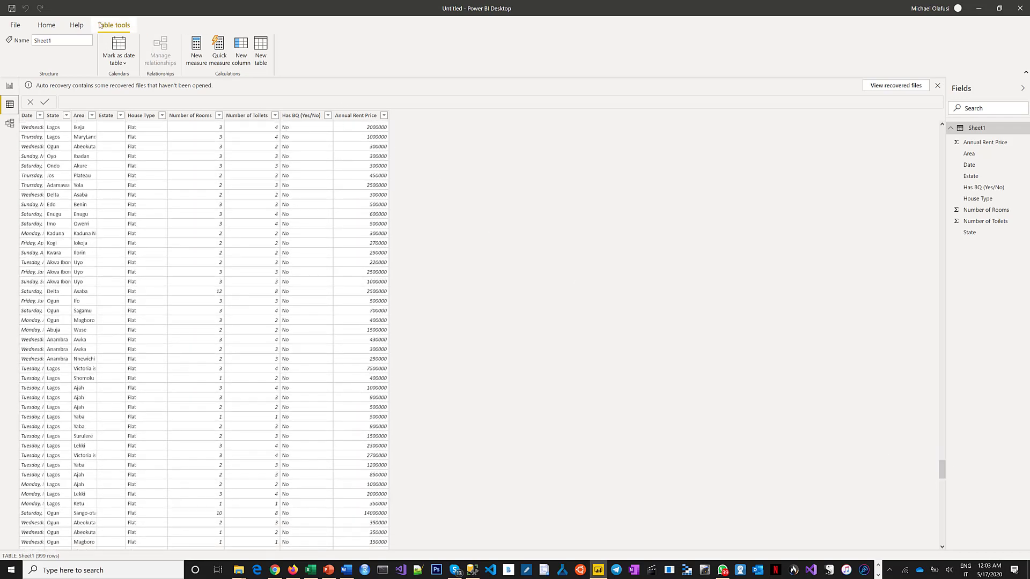
Step: Open the Sheet1 query in Power Query Editor and filter the null values out of the Date column
{"action": "left_click", "coordinate": [46, 25]}
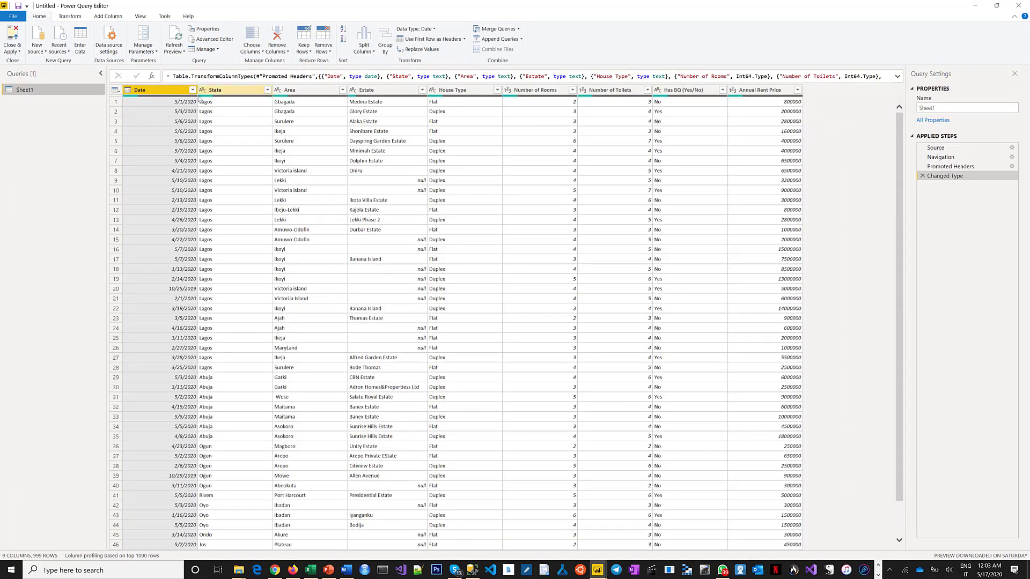
{"action": "left_click", "coordinate": [193, 90]}
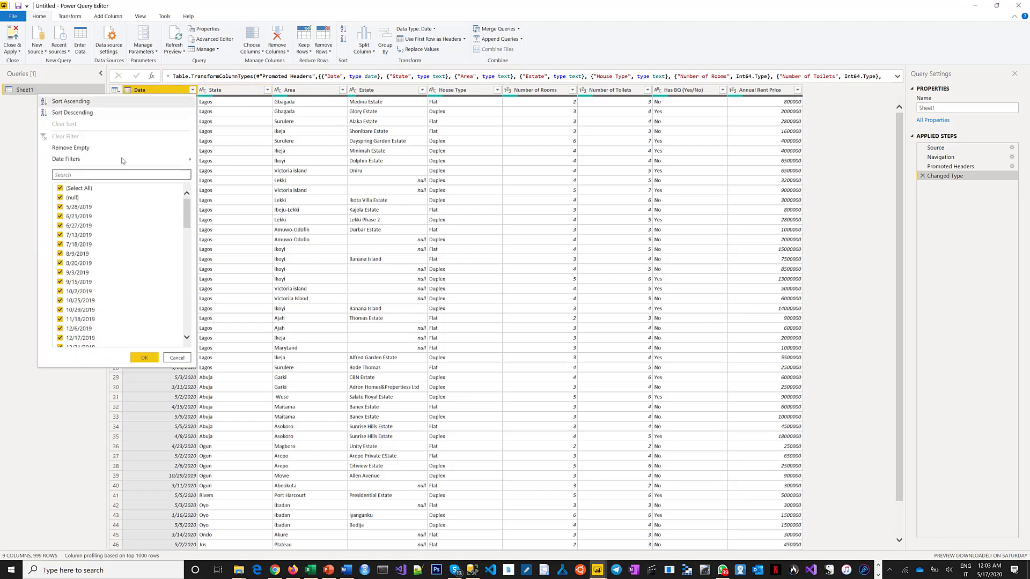
{"action": "left_click", "coordinate": [80, 197]}
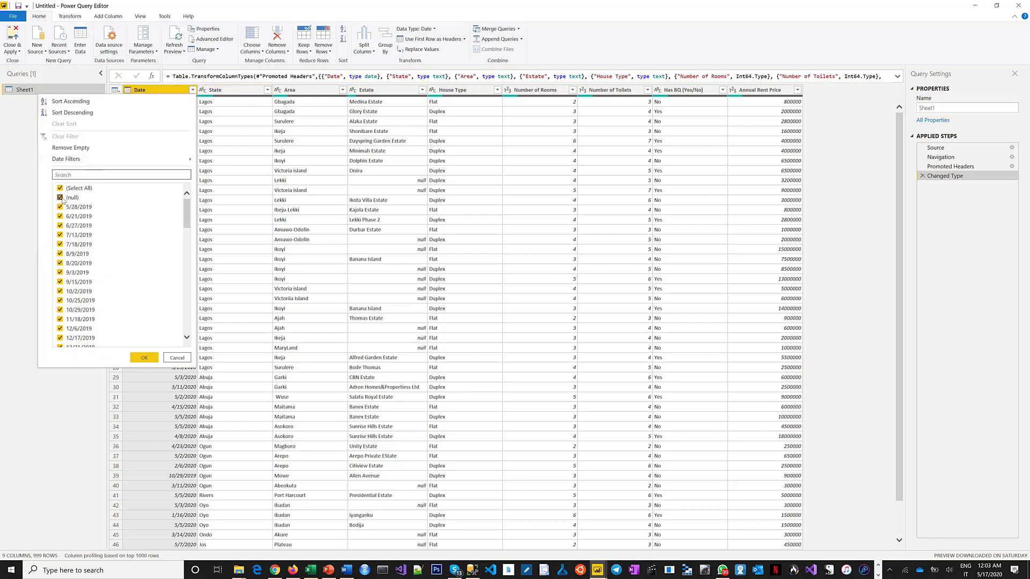
{"action": "left_click", "coordinate": [145, 358]}
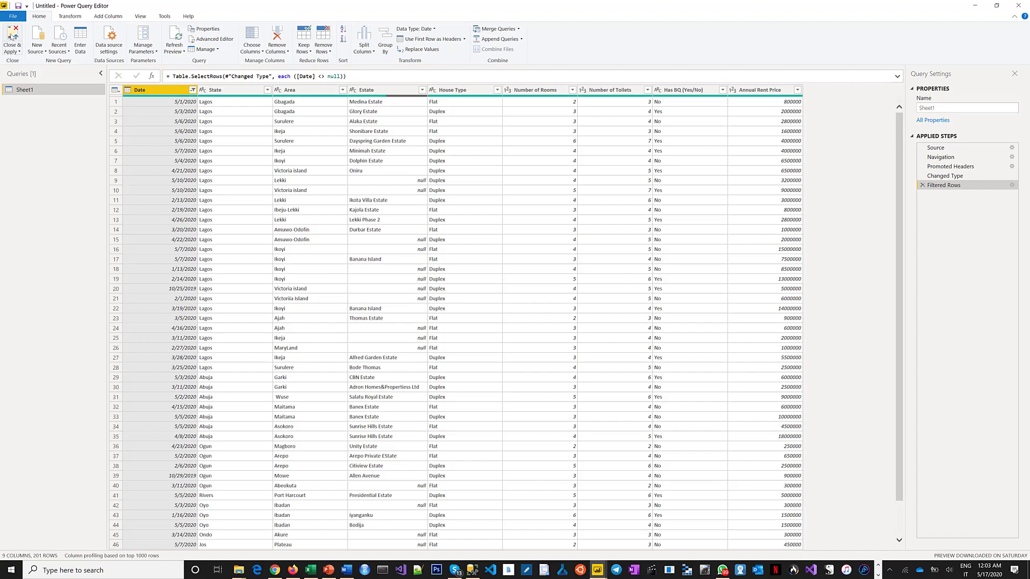